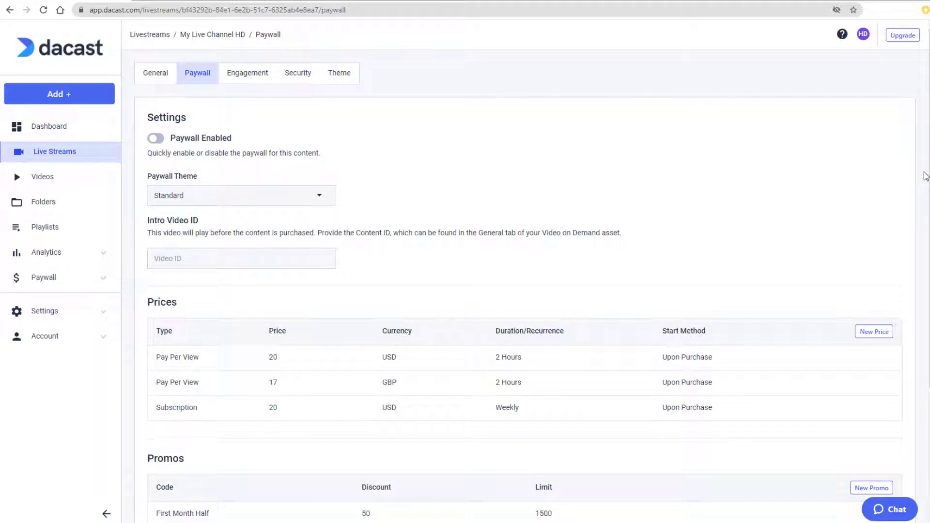
Scroll down to review My Live Channel HD's paywall prices and promos
scroll(926, 176, down, 4)
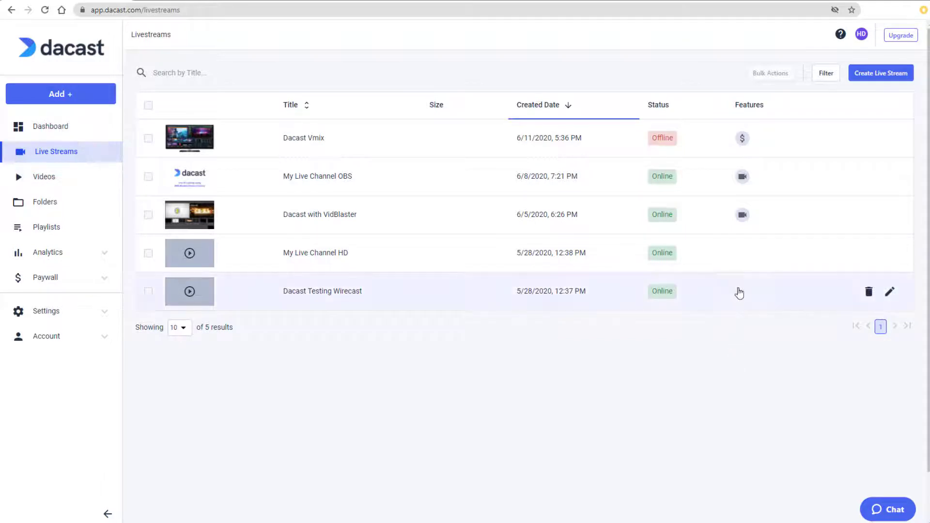
Open the Paywall settings of My Live Channel HD from its edit page
click(891, 256)
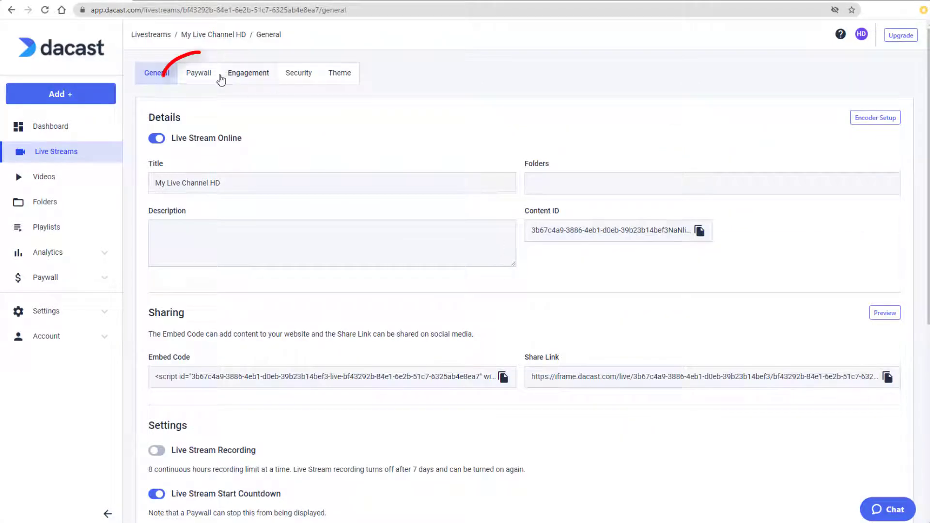
click(213, 77)
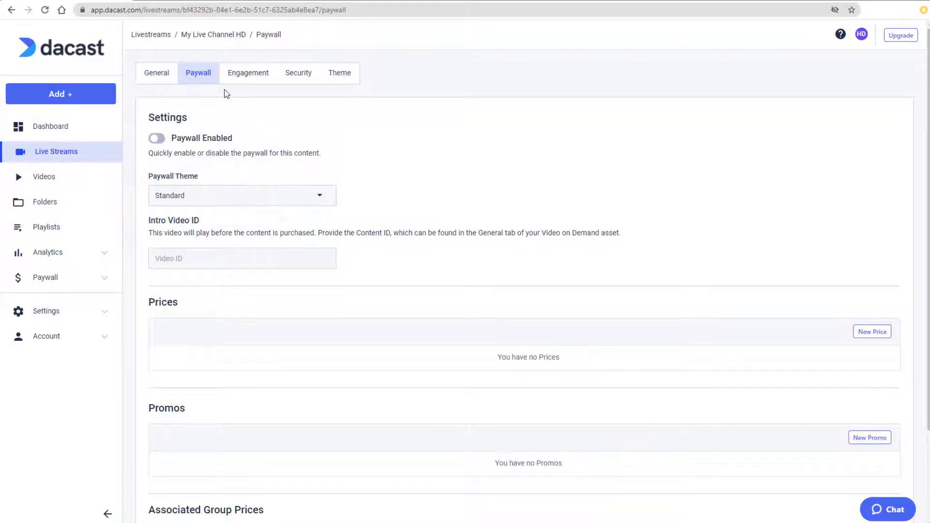
Start a new price and review the Preset Type options
click(866, 339)
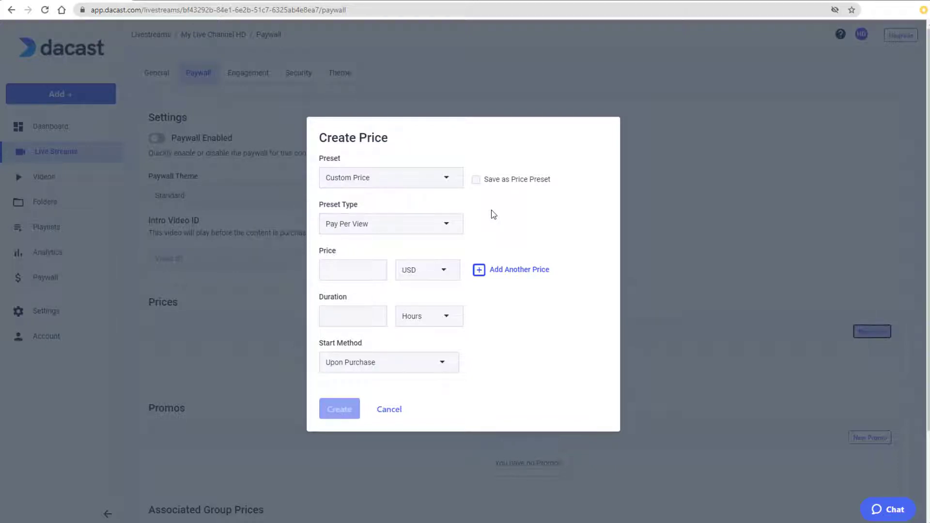
click(455, 229)
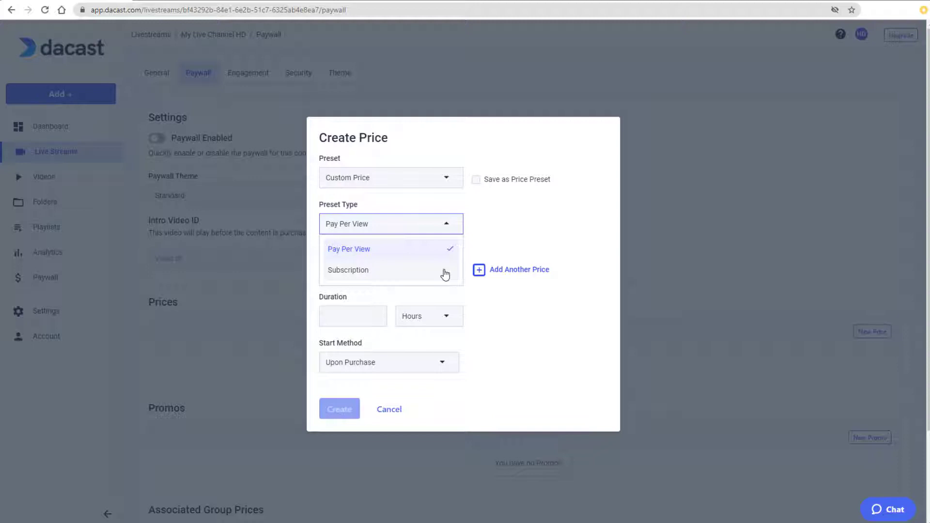
Enter a Pay Per View price of 20 USD and 17 GBP with a 2-hour duration
click(473, 247)
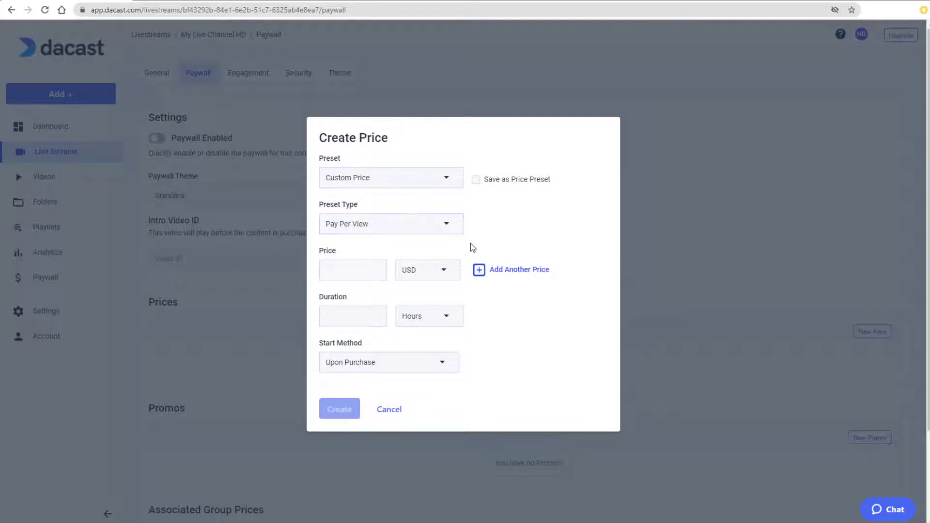
click(371, 269)
text(20)
key(Tab)
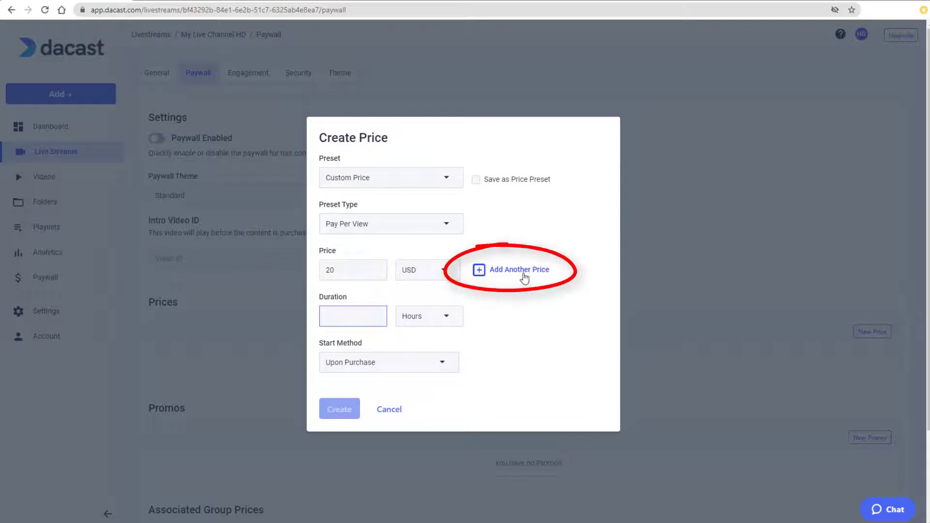
click(523, 272)
click(364, 283)
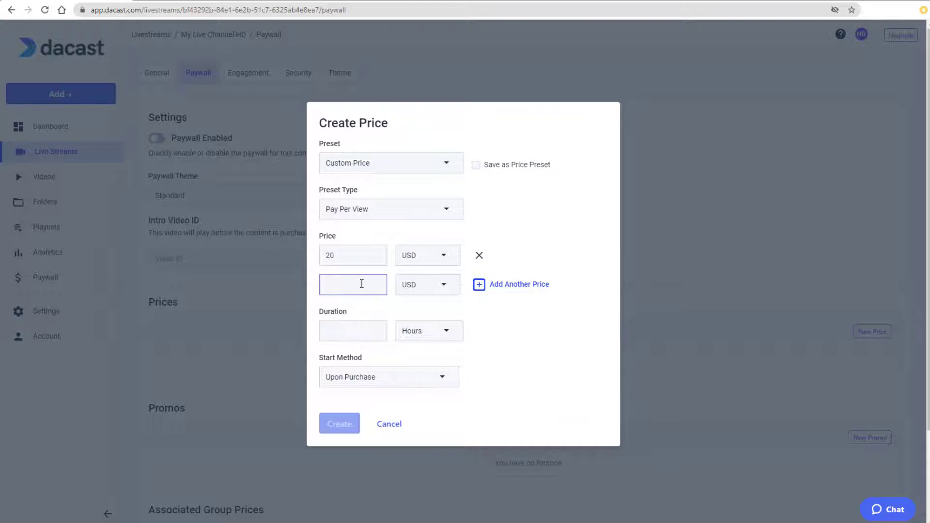
text(17)
click(449, 293)
click(417, 393)
click(343, 334)
text(2)
click(482, 340)
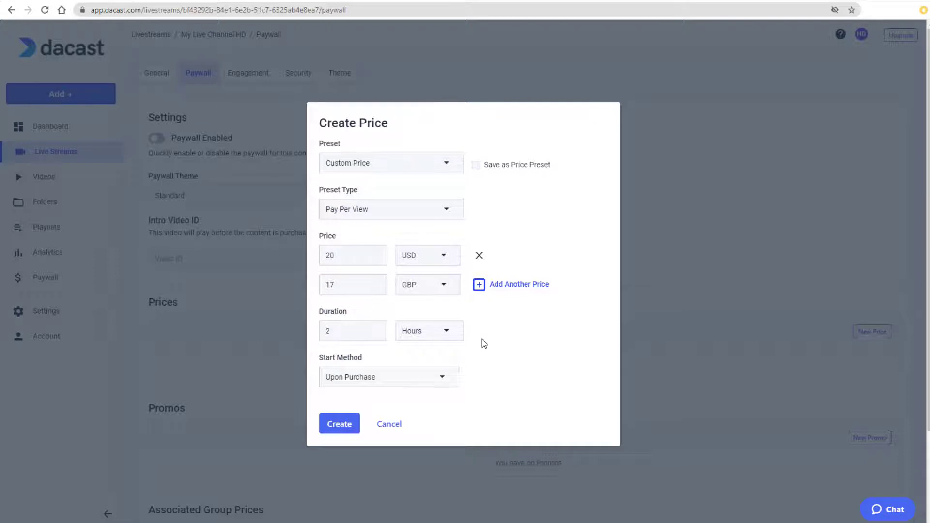
Set the start method to Schedule, save the price as preset 'Concert', and create it
click(443, 383)
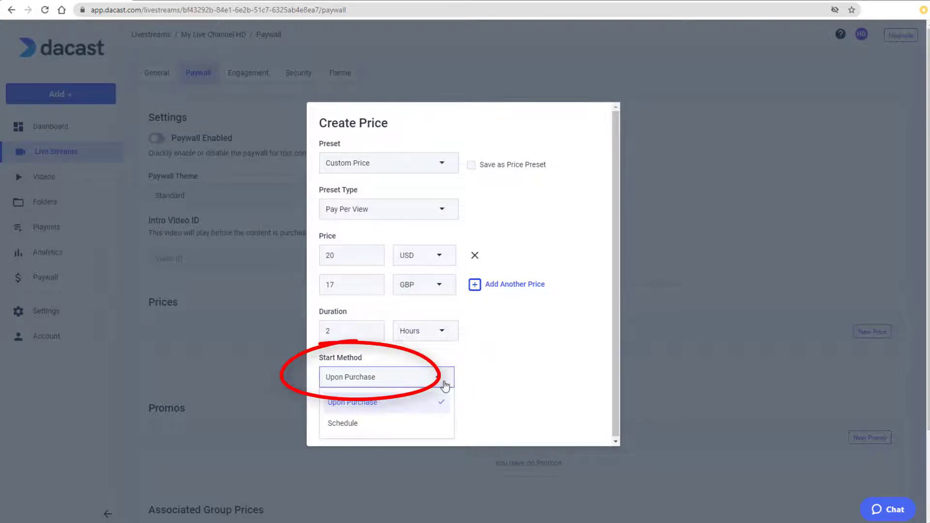
click(428, 427)
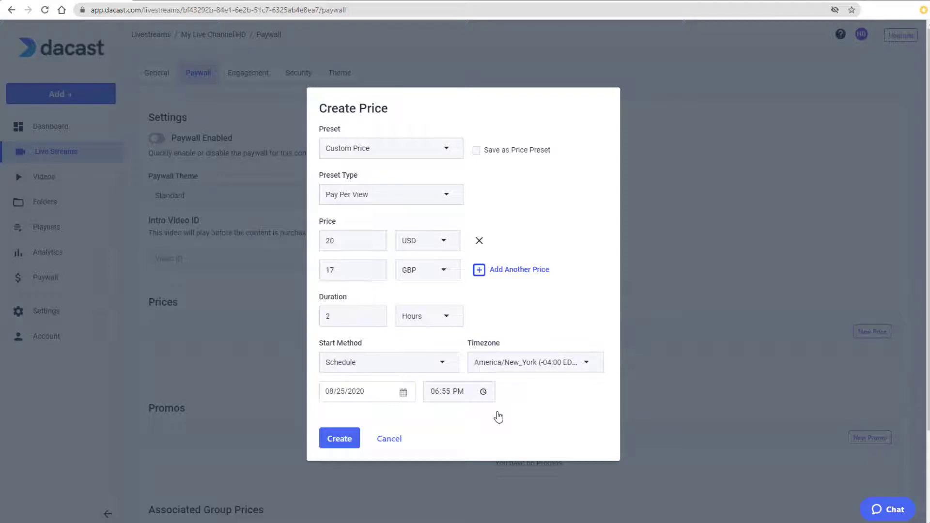
click(476, 151)
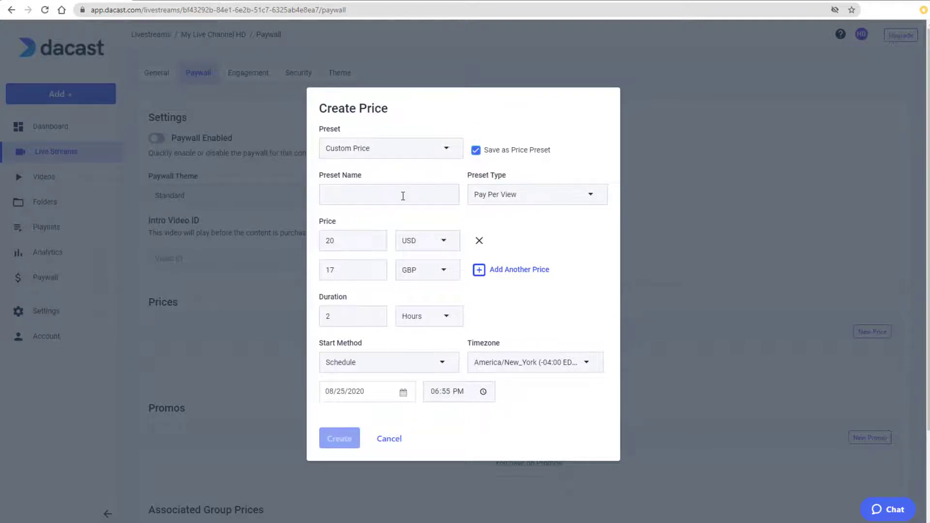
click(403, 196)
text(Concert)
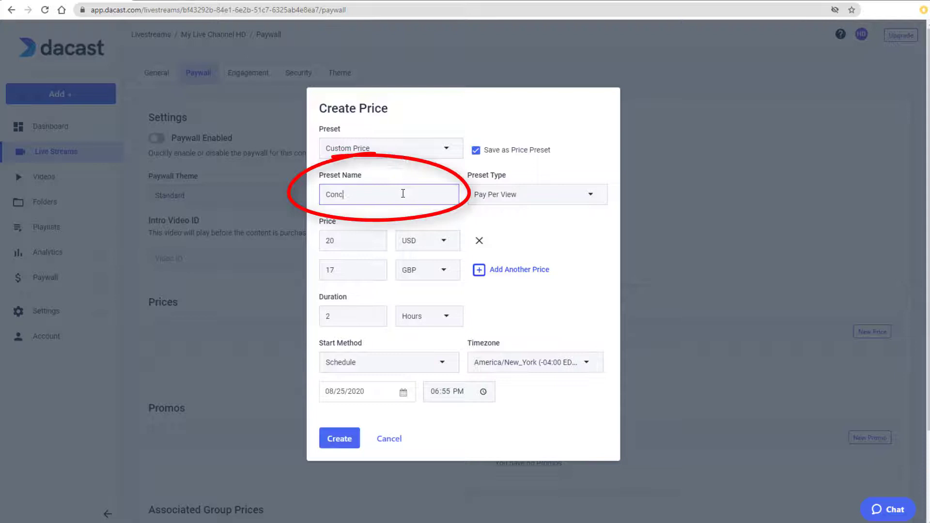
click(345, 441)
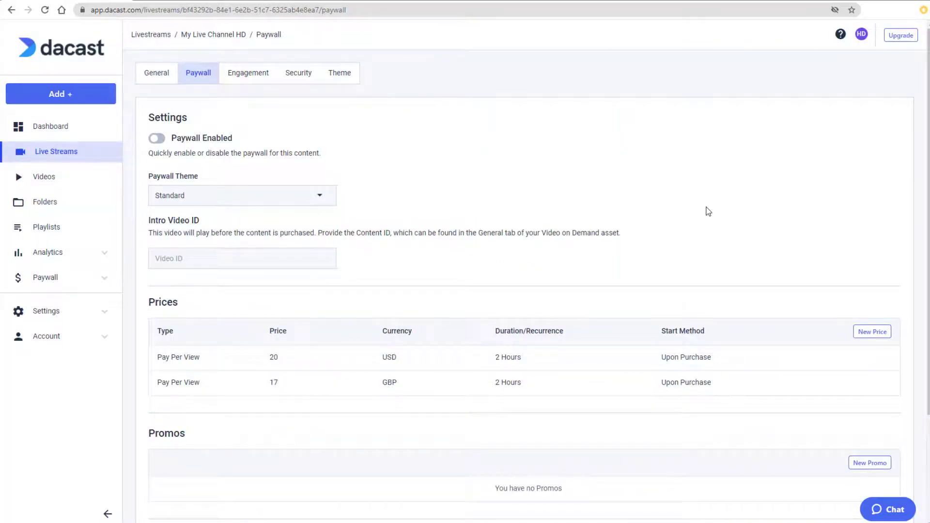
Switch on the Paywall Enabled toggle for My Live Channel HD
mouse_move(830, 382)
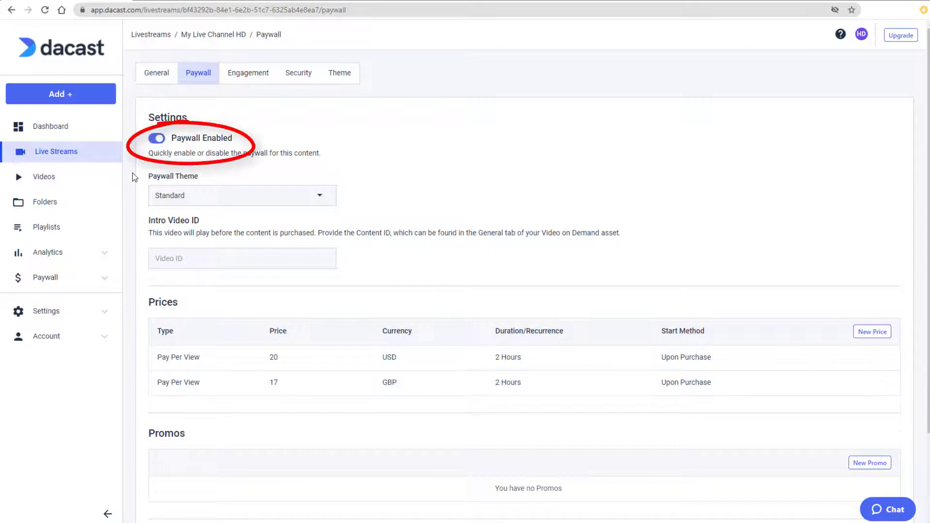
Fill in promo code FREEVIEW with a 100% discount, 1000-use limit, and set-date availability
click(871, 463)
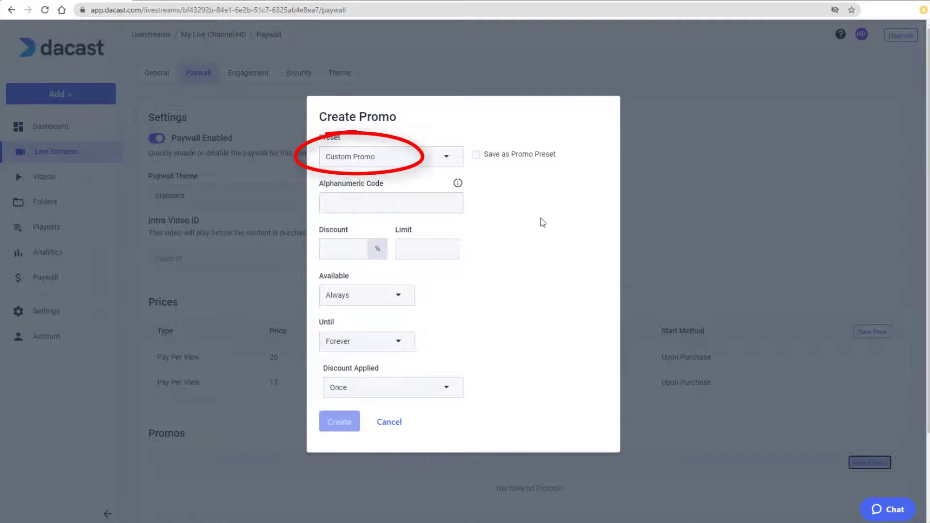
click(415, 204)
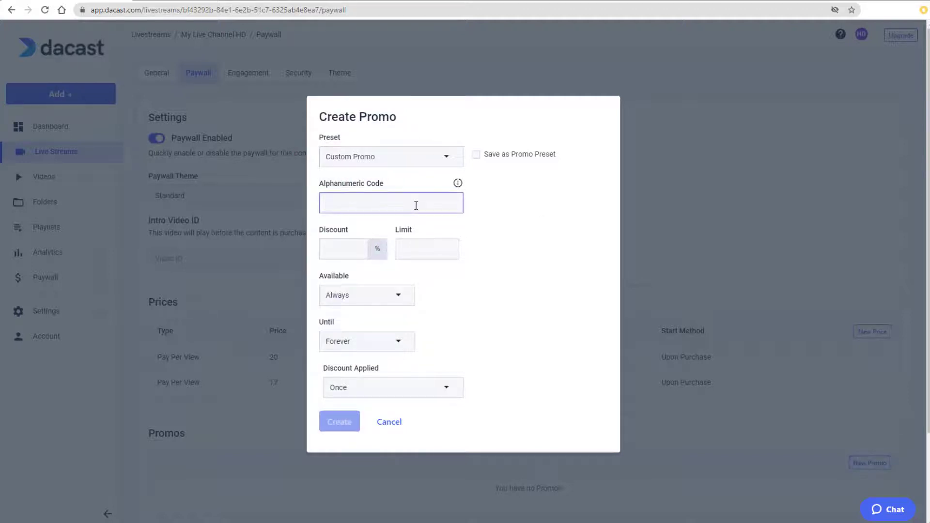
text(FREEVIEW)
click(336, 252)
text(100)
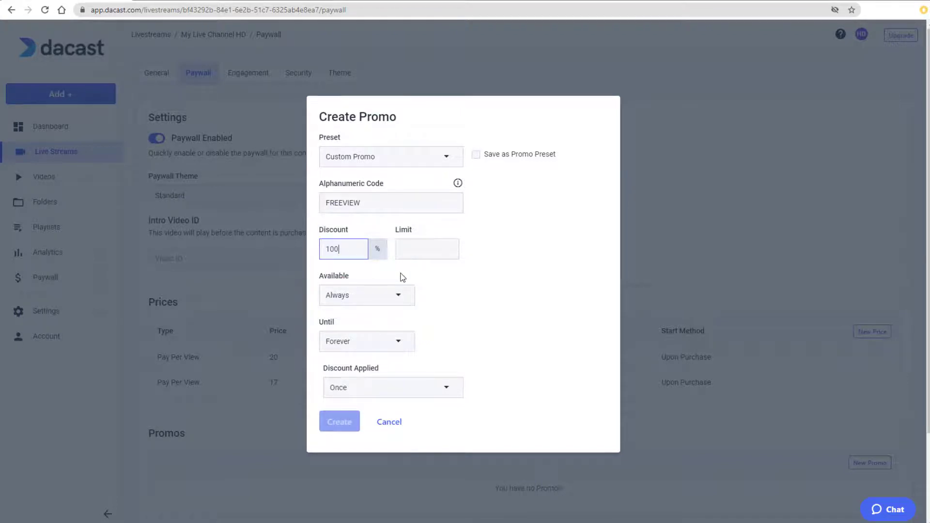
key(Tab)
text(1000)
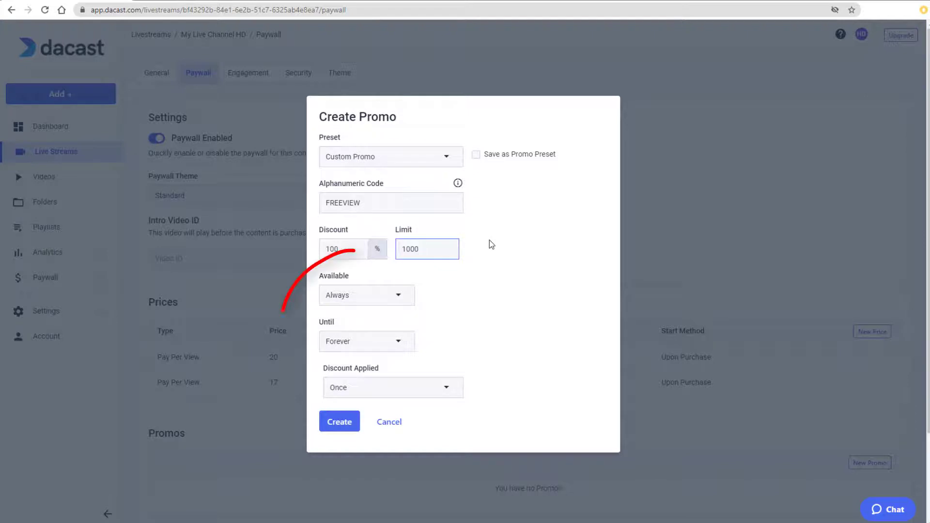
click(401, 298)
Run FREEVIEW until 08/26/2020, save it as promo preset 'Free PPV', and create it
click(393, 342)
click(484, 343)
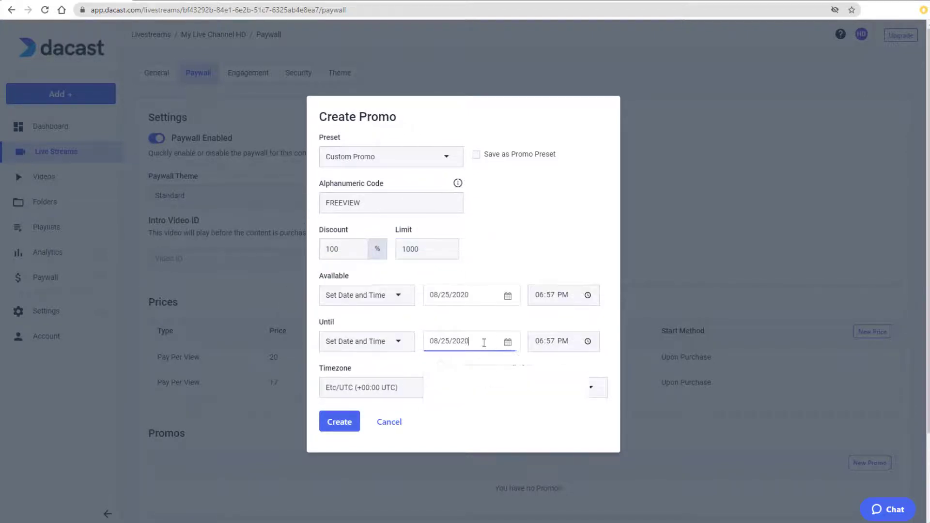
scroll(504, 407, down, 2)
click(503, 410)
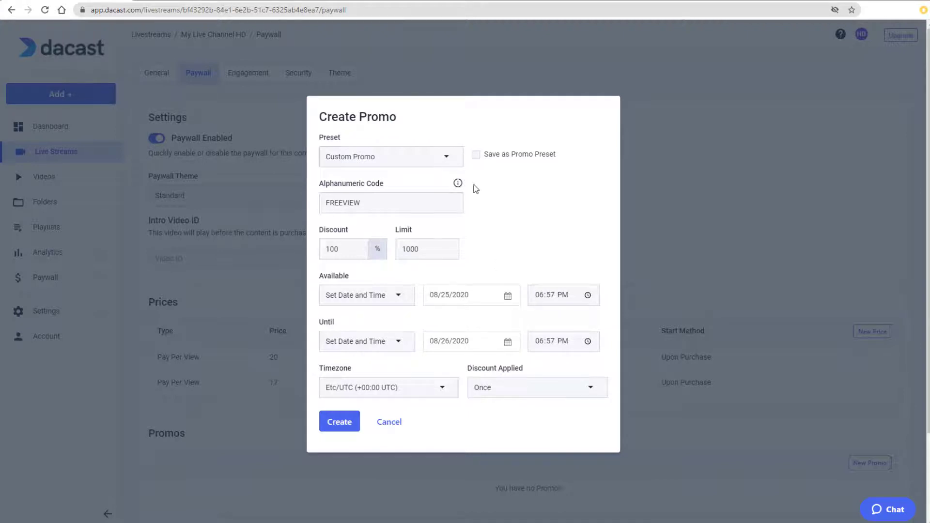
click(476, 155)
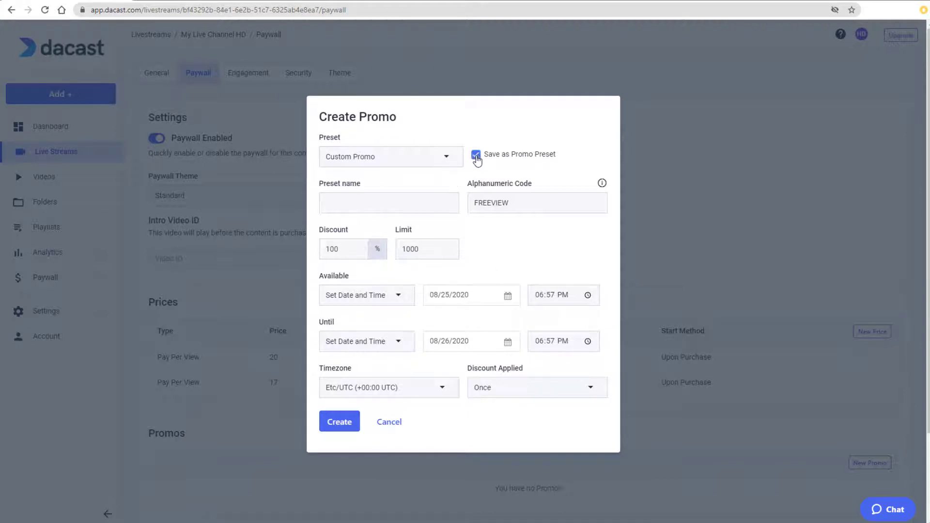
click(428, 204)
text(Free PPV)
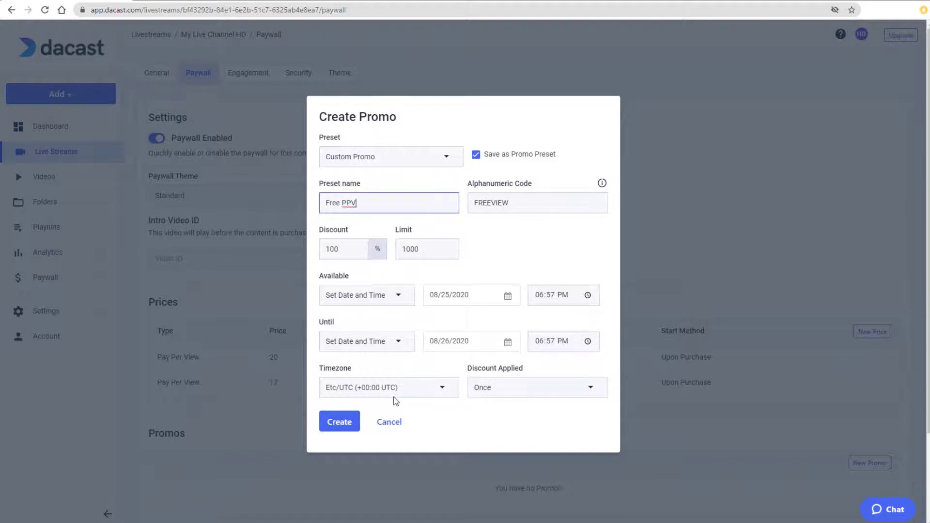
click(343, 427)
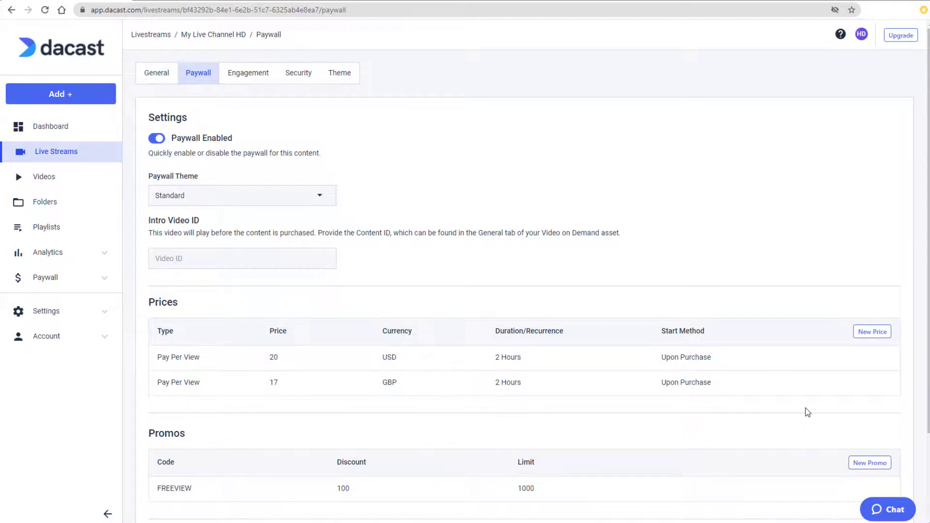
Create a custom Subscription price of 20 USD recurring weekly
click(874, 334)
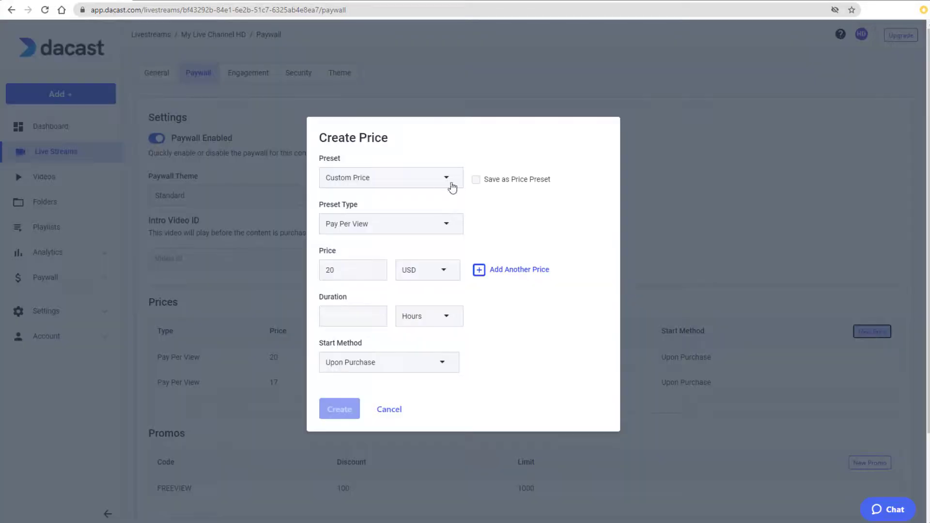
click(452, 188)
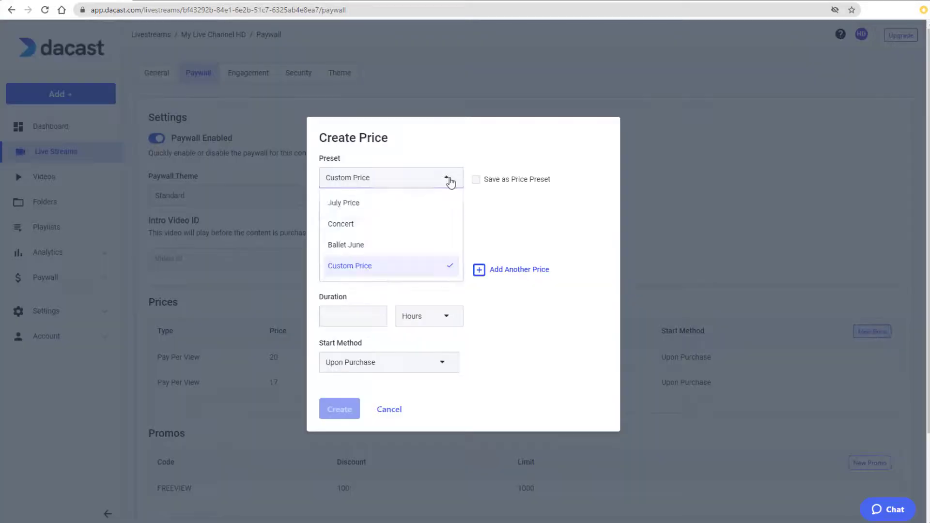
click(481, 162)
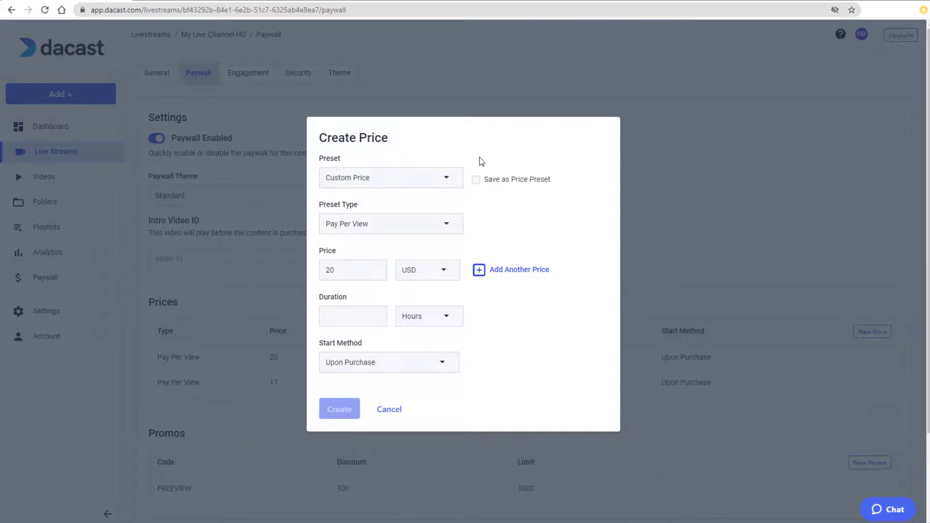
click(442, 230)
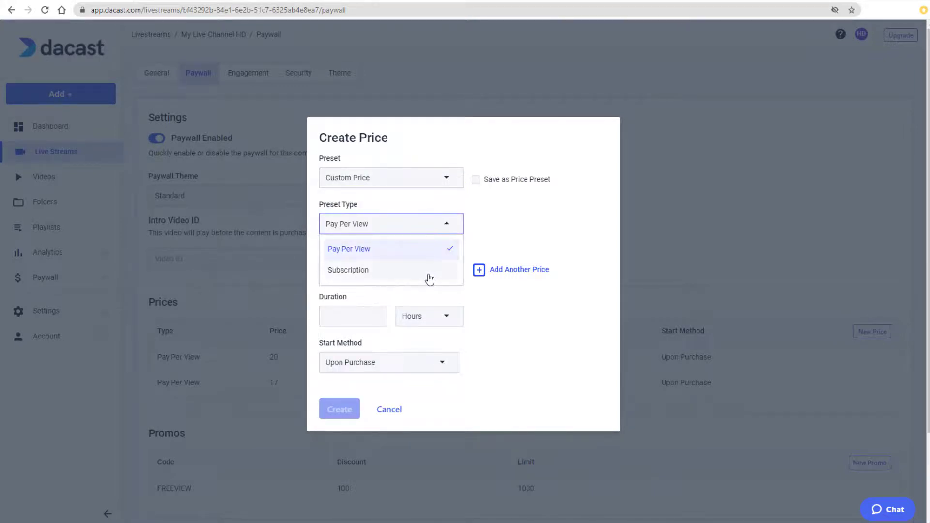
click(428, 275)
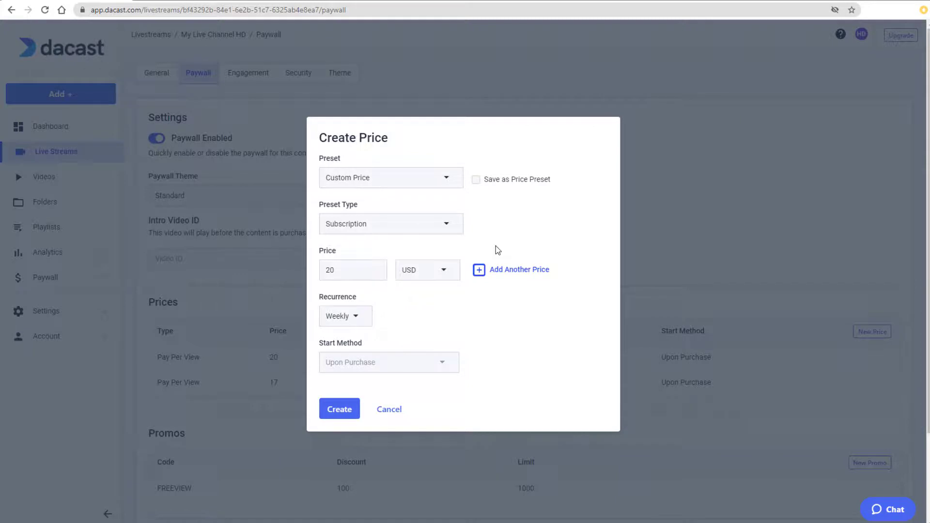
click(448, 273)
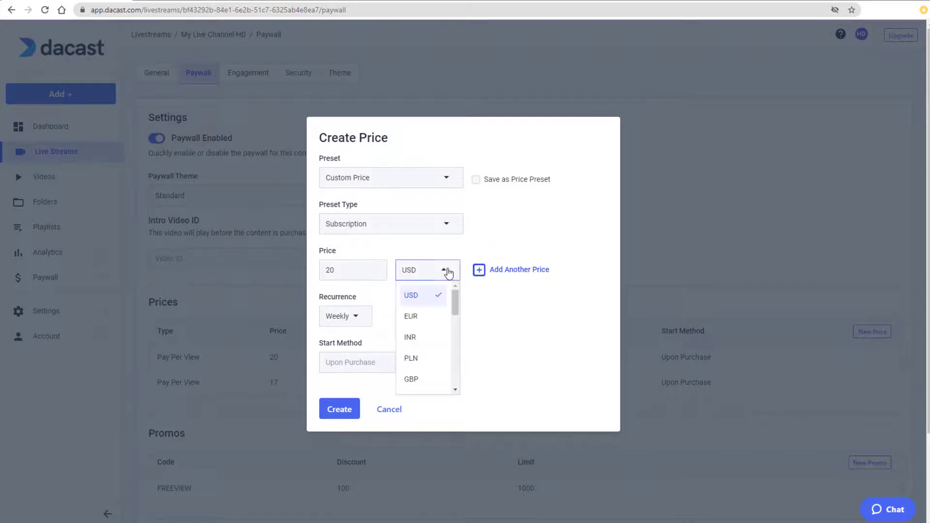
click(475, 295)
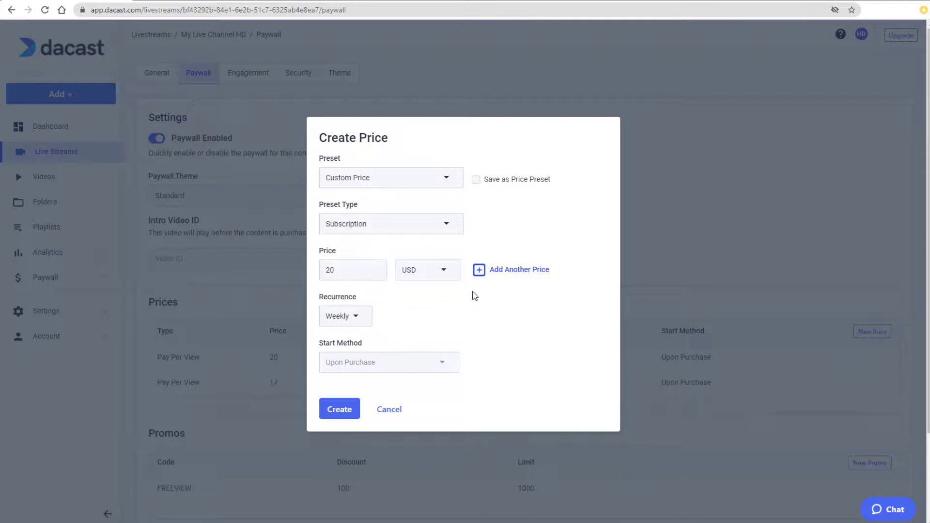
click(357, 321)
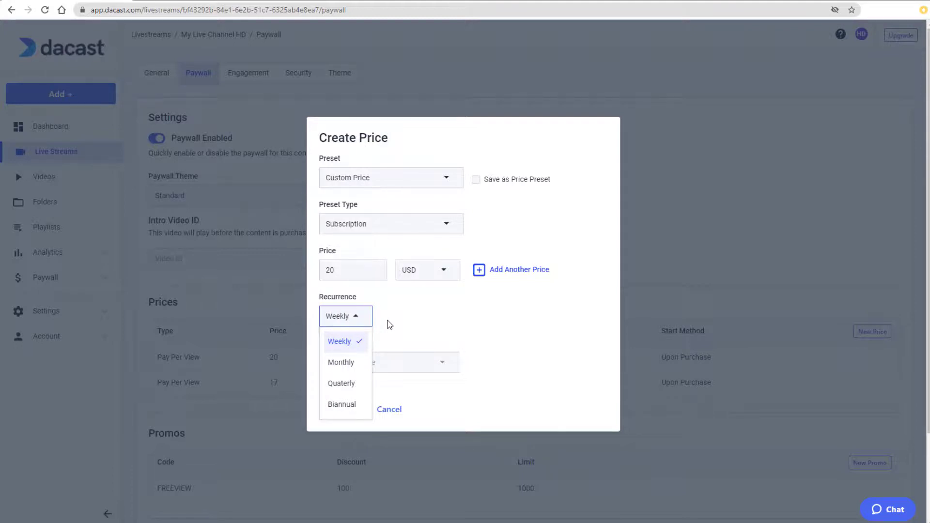
click(390, 325)
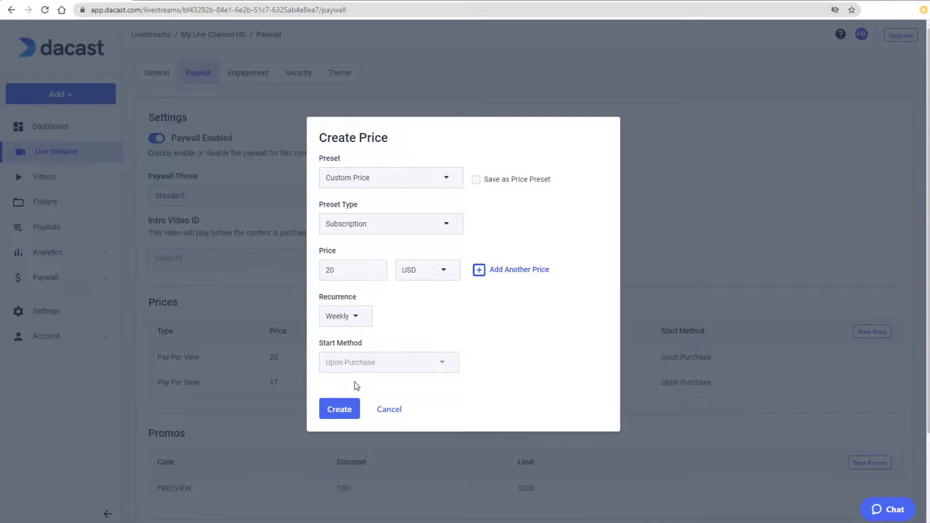
click(345, 409)
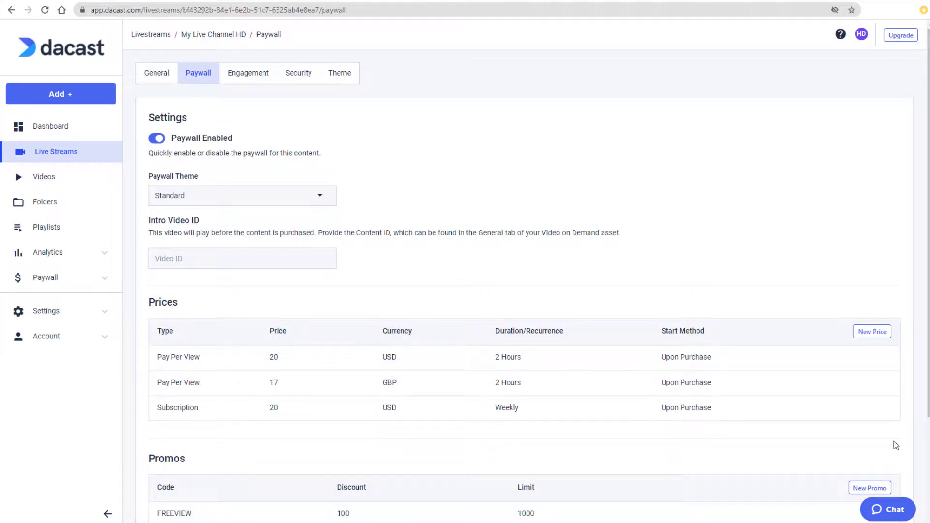
Create promo 'First Month Half' with 50% off, a 1500-use limit, applied forever
scroll(894, 441, down, 3)
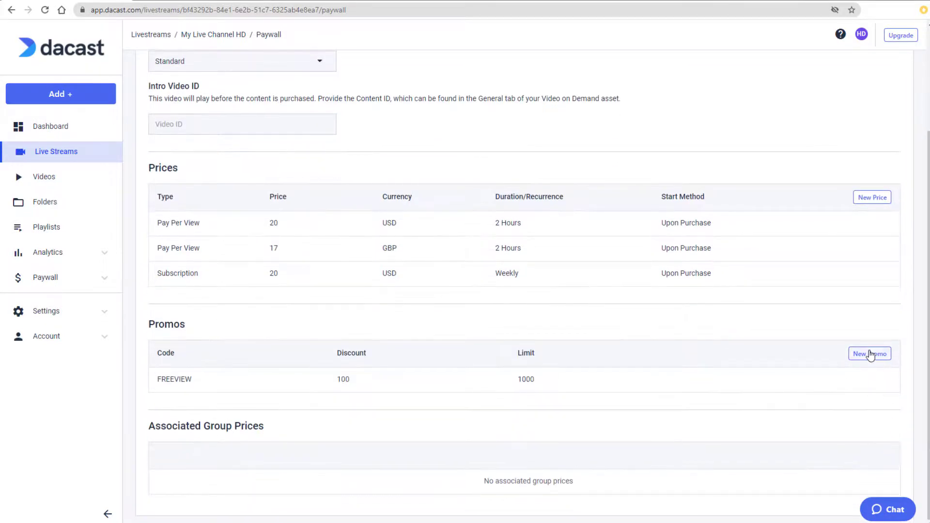
click(870, 354)
click(440, 204)
text(First Mo)
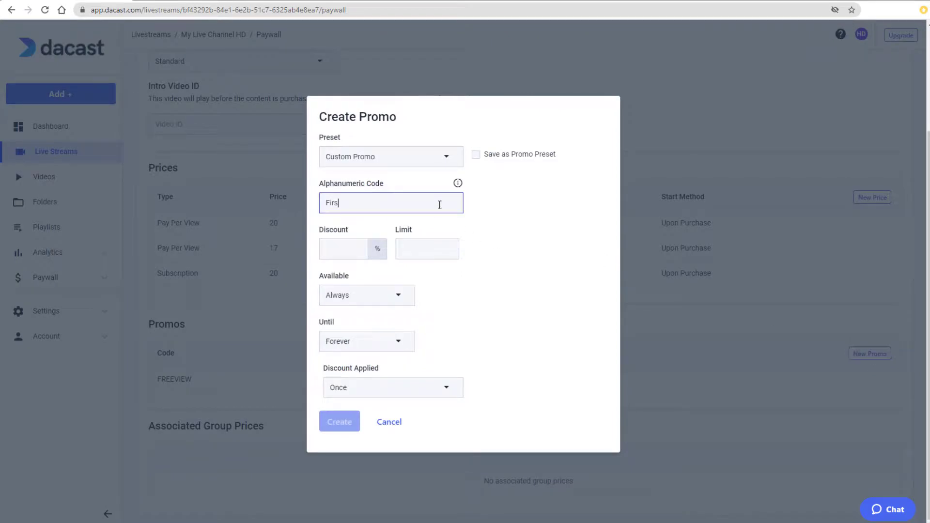
text(Half)
click(353, 250)
text(50)
click(408, 249)
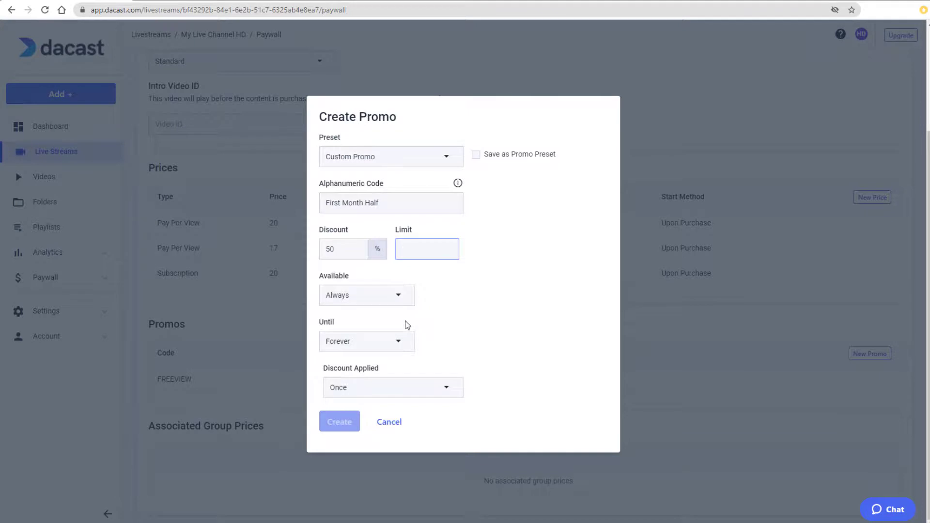
text(1500)
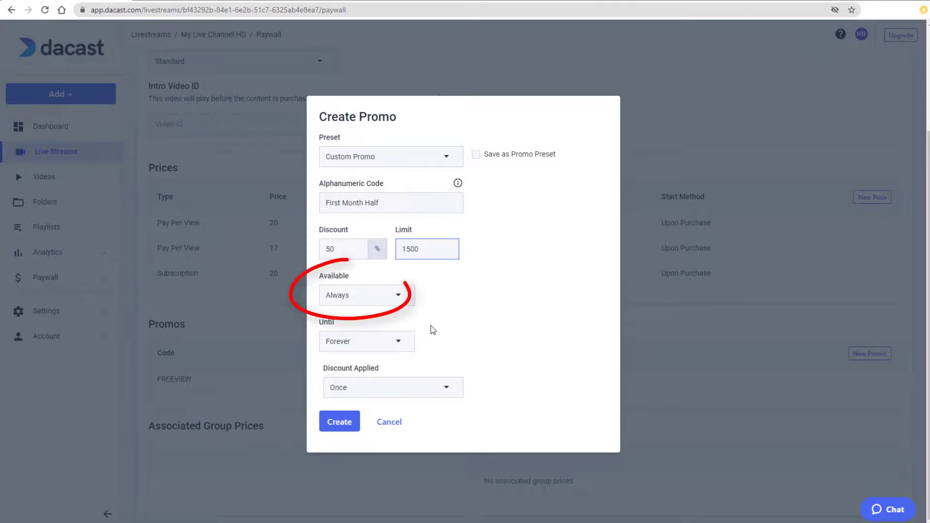
click(441, 388)
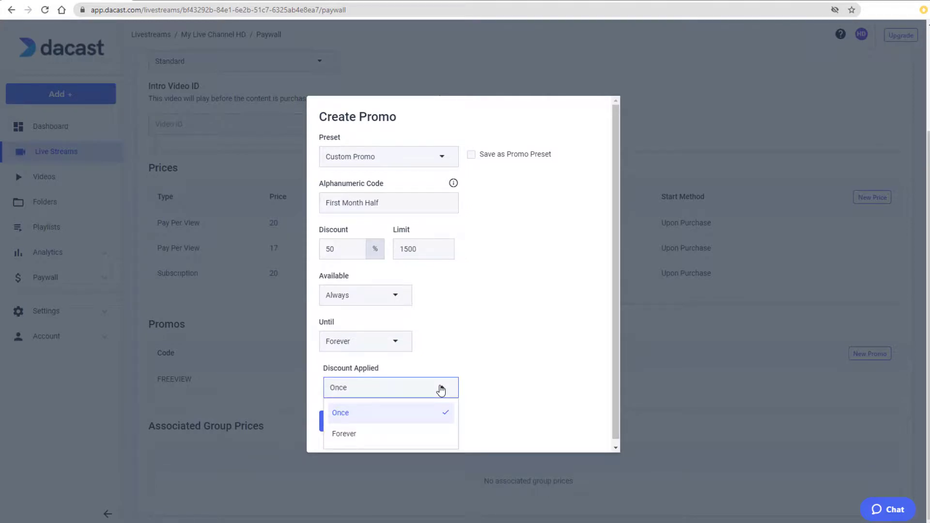
click(422, 439)
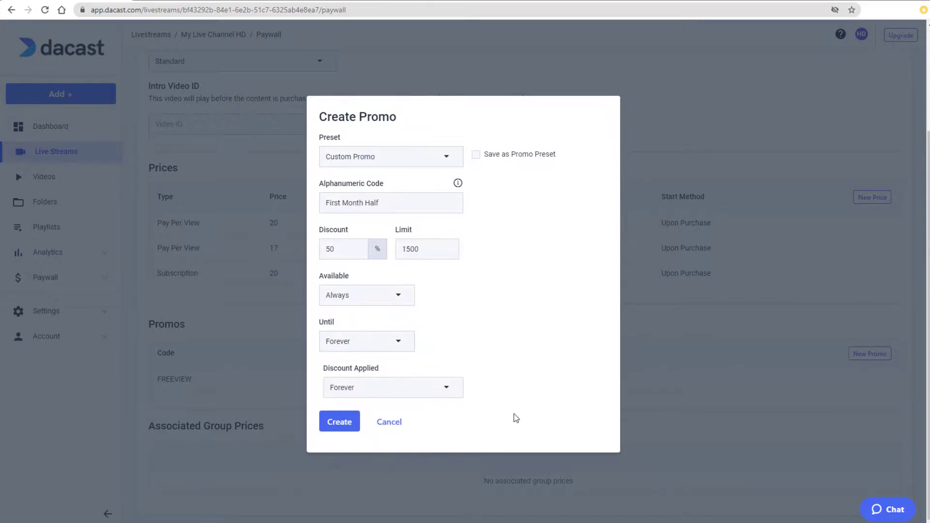
click(354, 435)
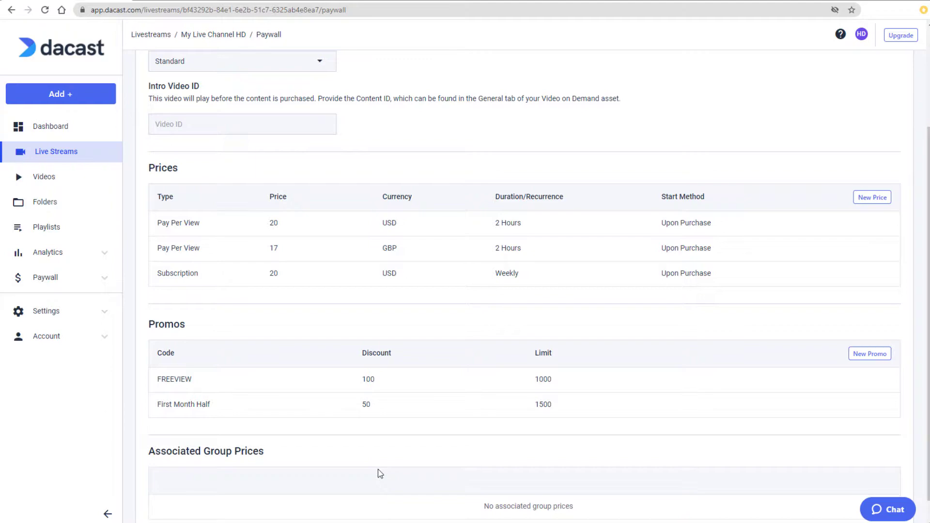
From the Videos list, edit the Quick Demo video and show its Paywall tab
click(49, 180)
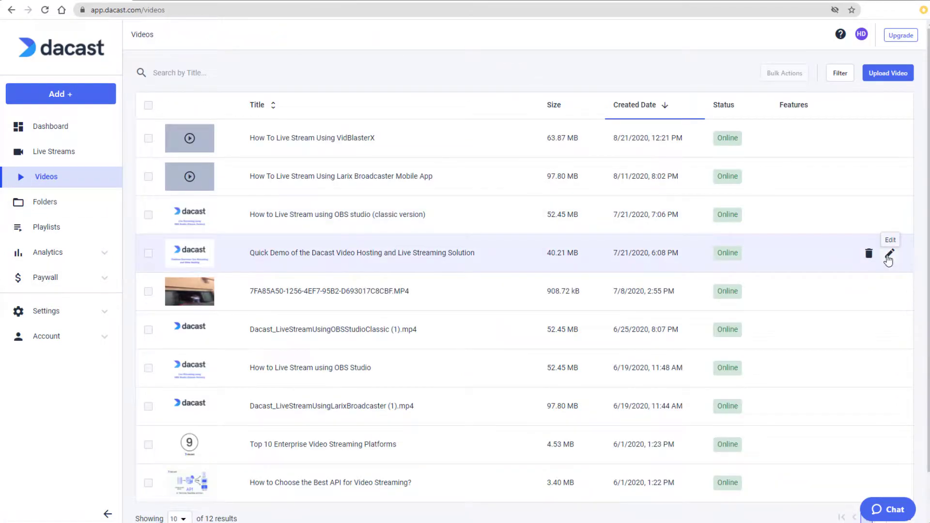
click(889, 253)
click(254, 77)
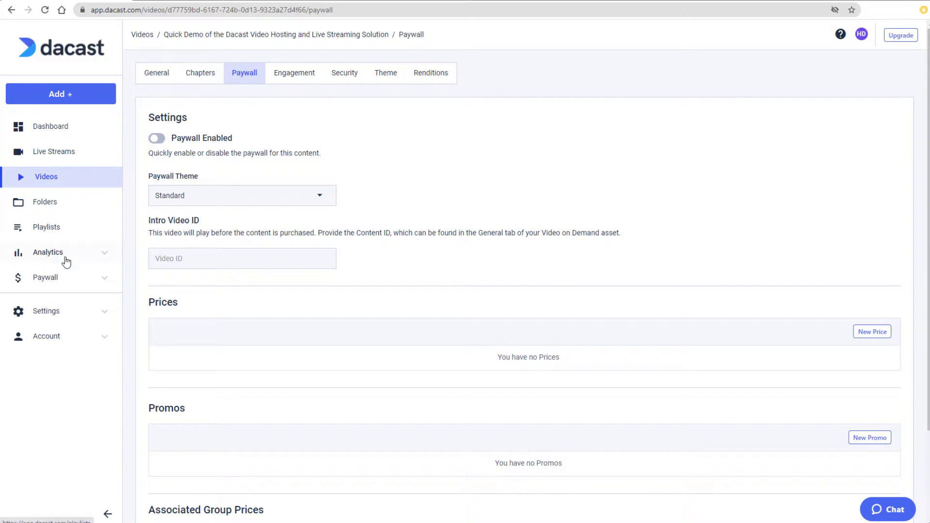
Browse the Paywall Presets page, then the empty Paywall Groups page
click(108, 280)
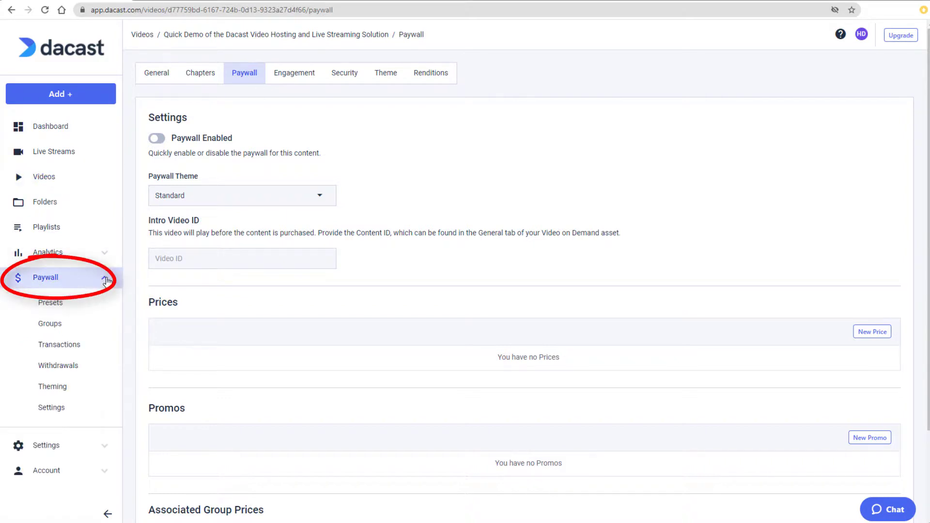
click(67, 308)
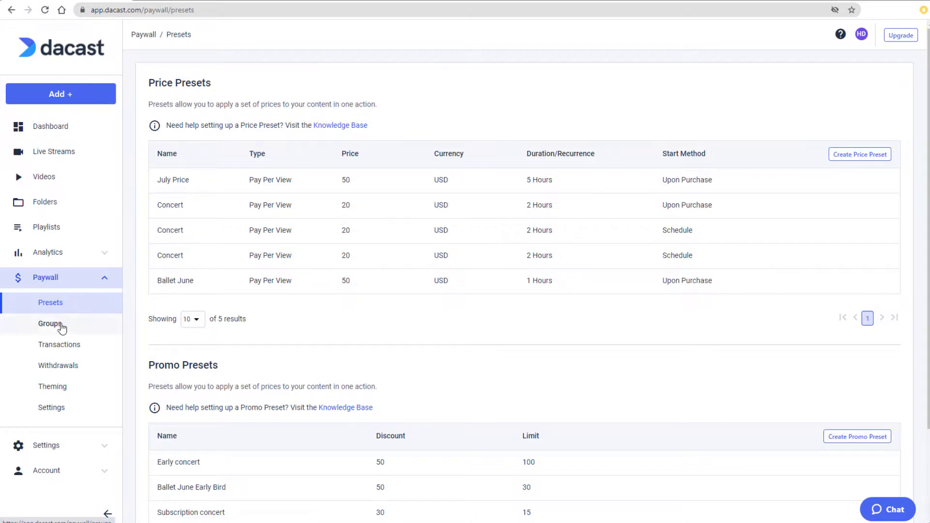
click(61, 326)
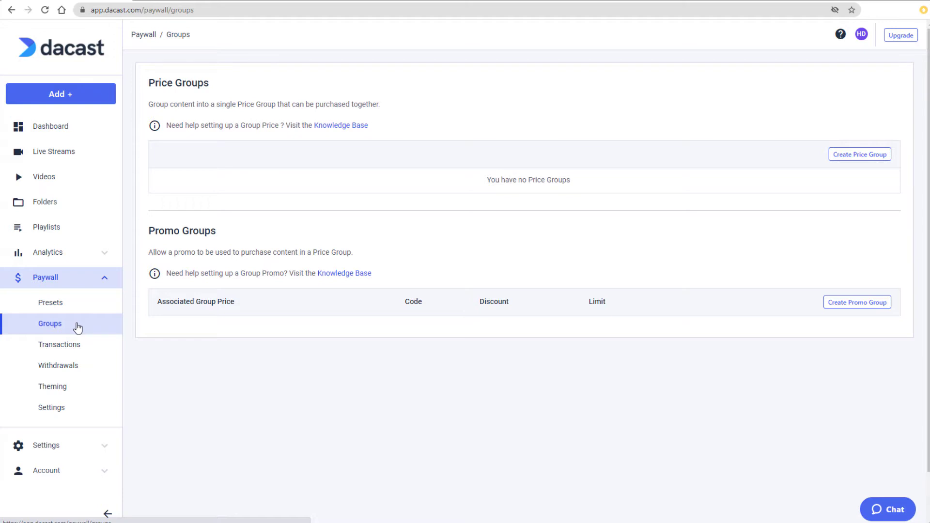
Step through the Paywall Transactions, Withdrawals and Theming pages
click(78, 346)
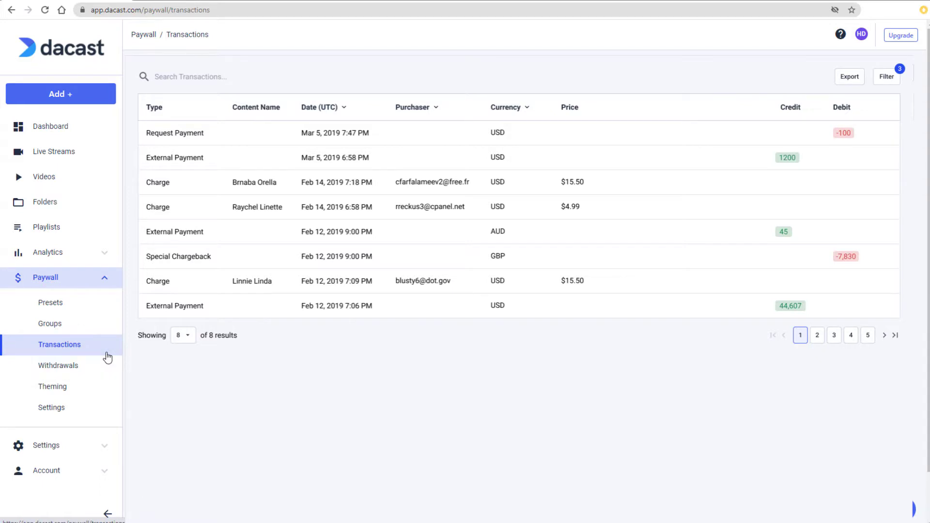
click(91, 369)
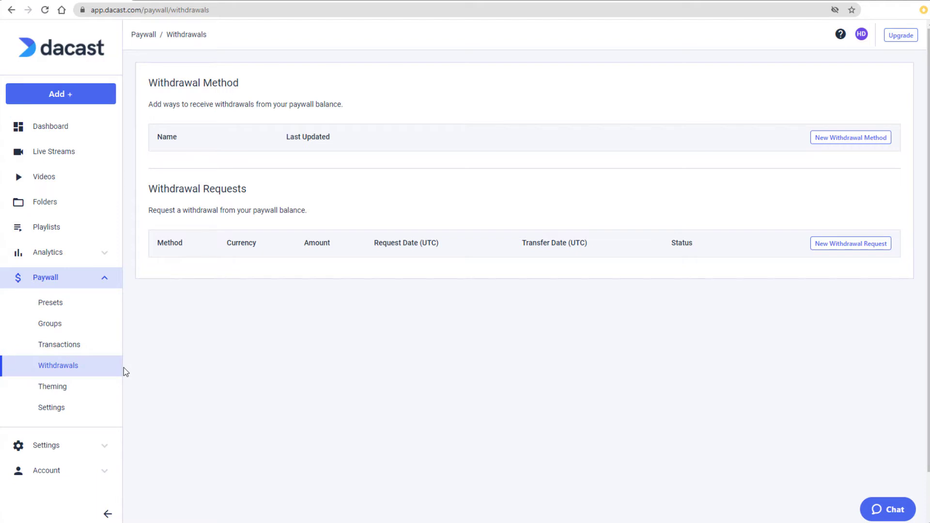
click(87, 391)
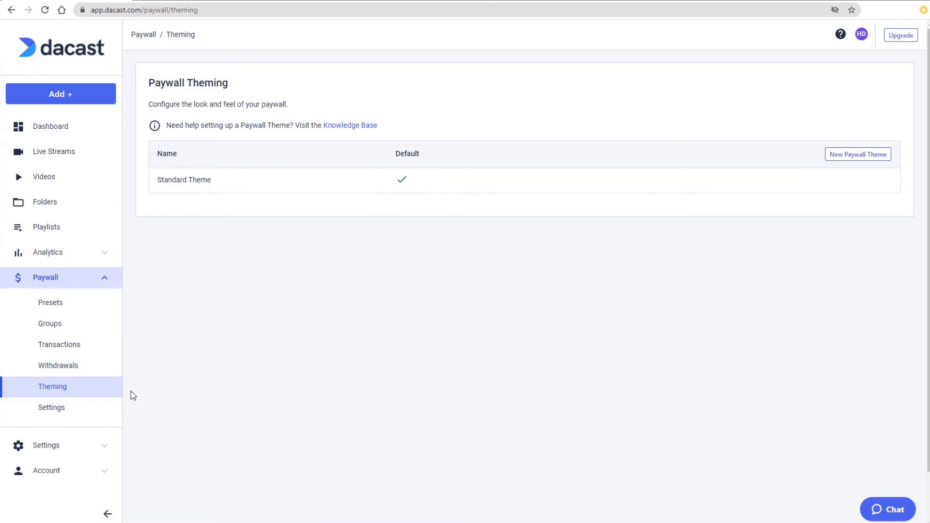
Show the account-wide Paywall Settings with card and PayPal purchases off and seller description Dacast
click(73, 409)
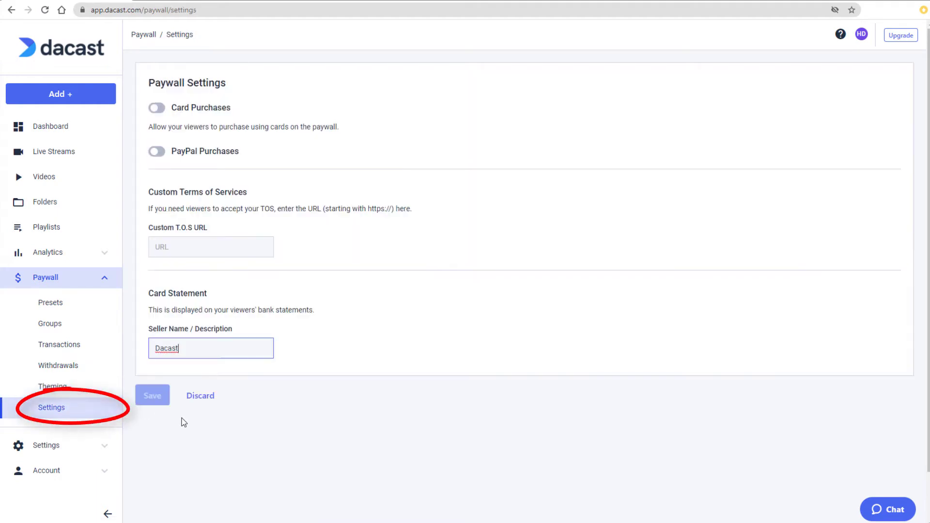